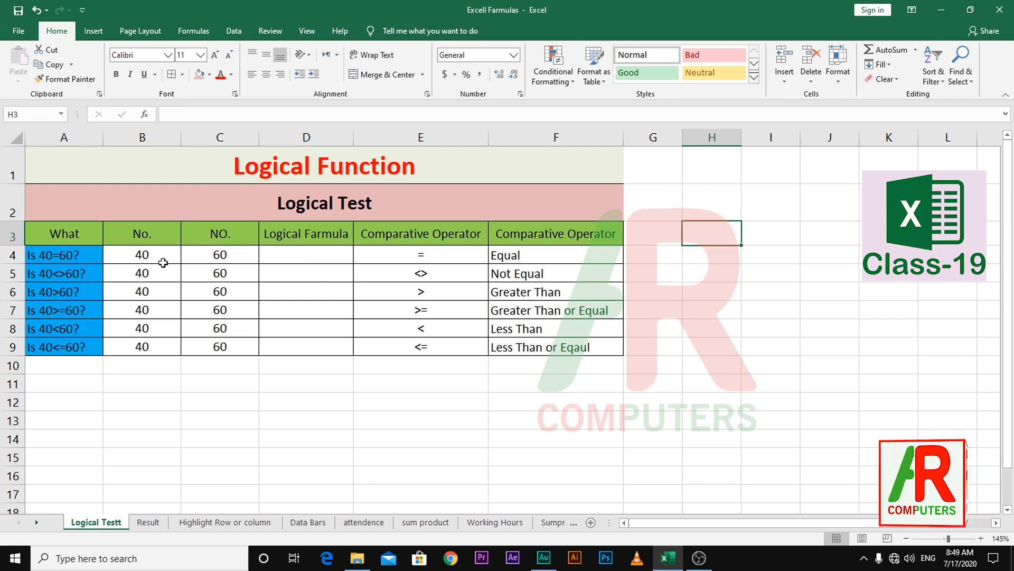
# Enter the formula =B4=C4 in cell D4 to test whether the two numbers in row 4 are equal.
pyautogui.click(306, 256)
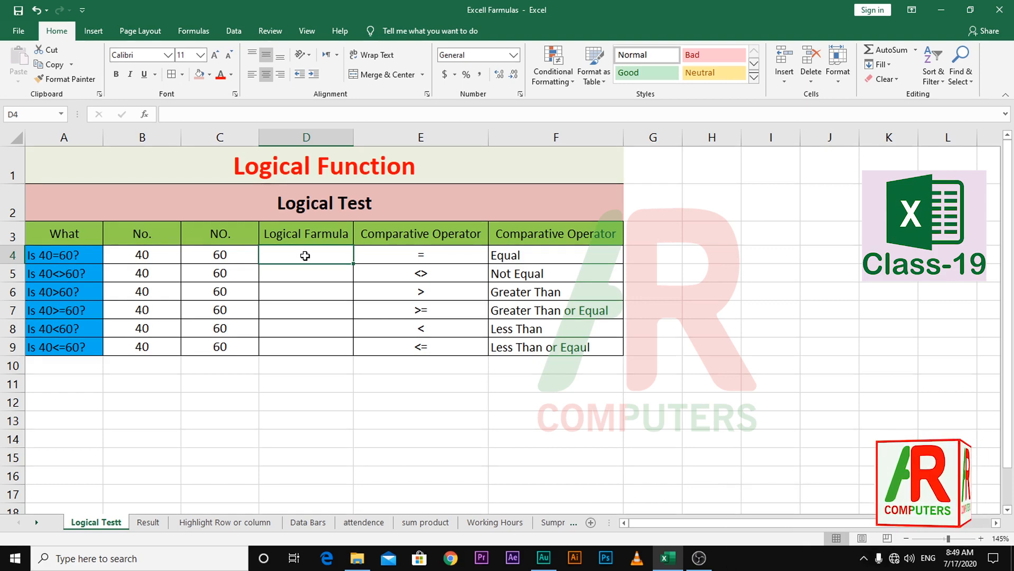
pyautogui.write('=')
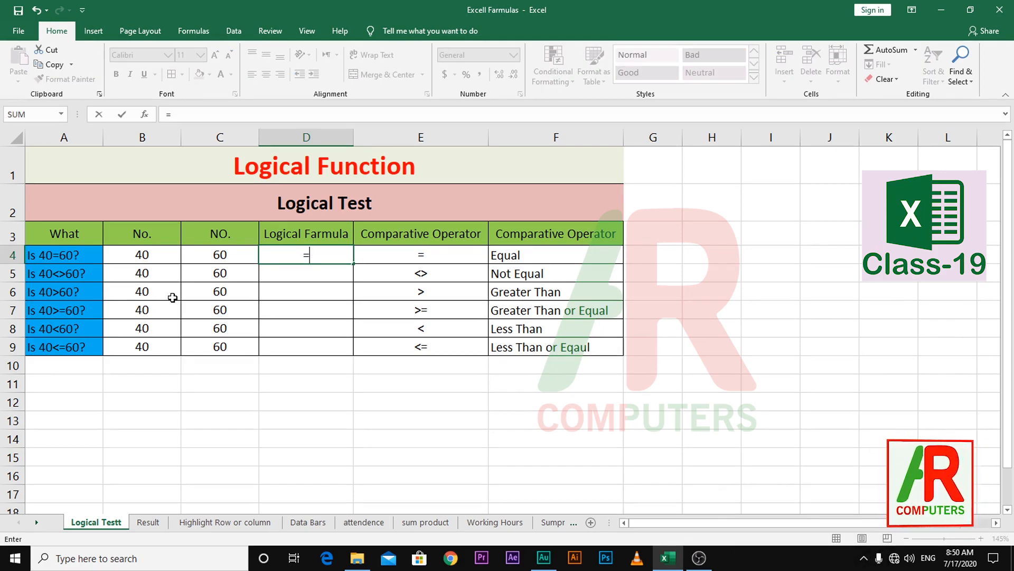
pyautogui.click(148, 256)
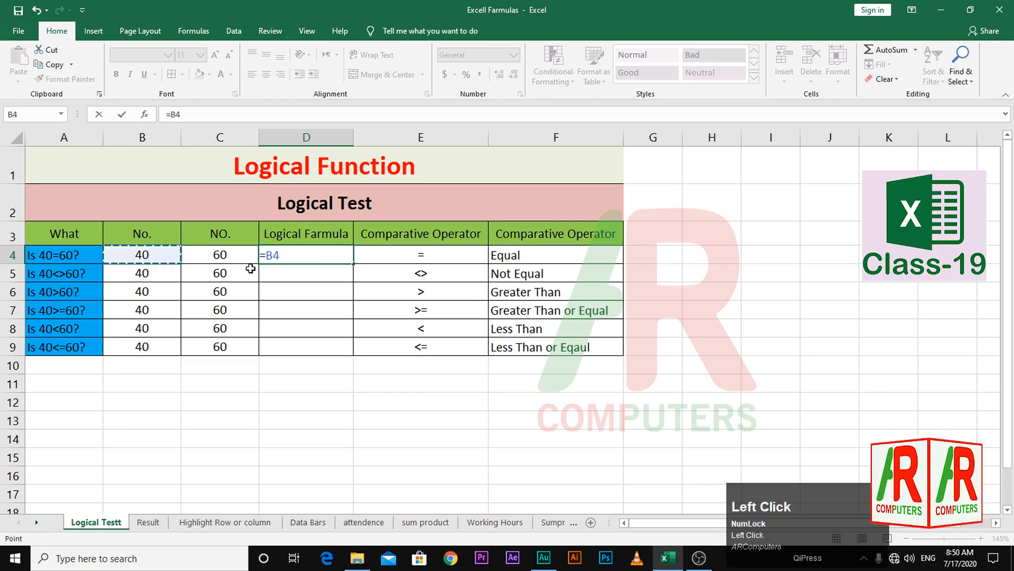
pyautogui.write('=')
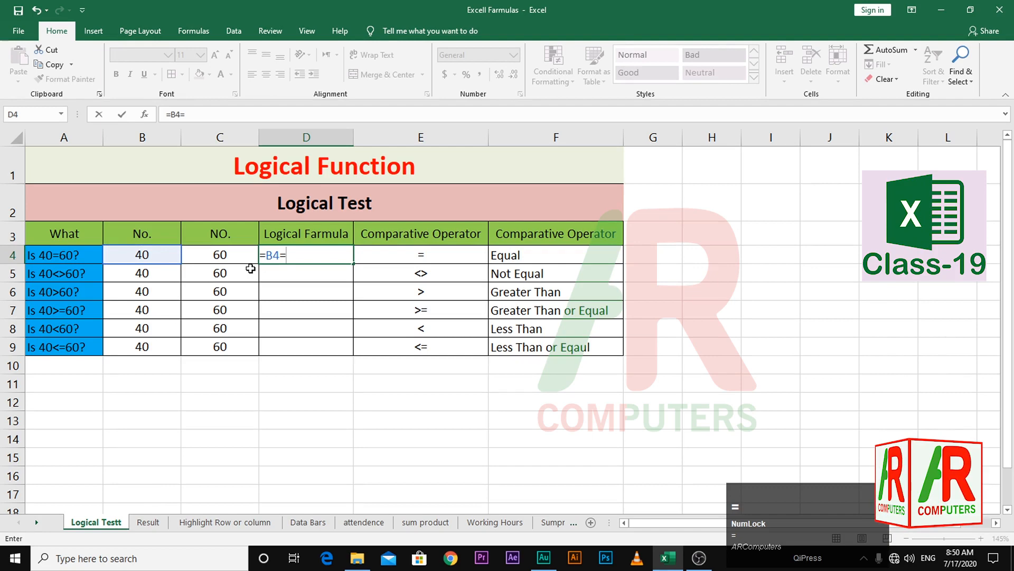
pyautogui.click(223, 256)
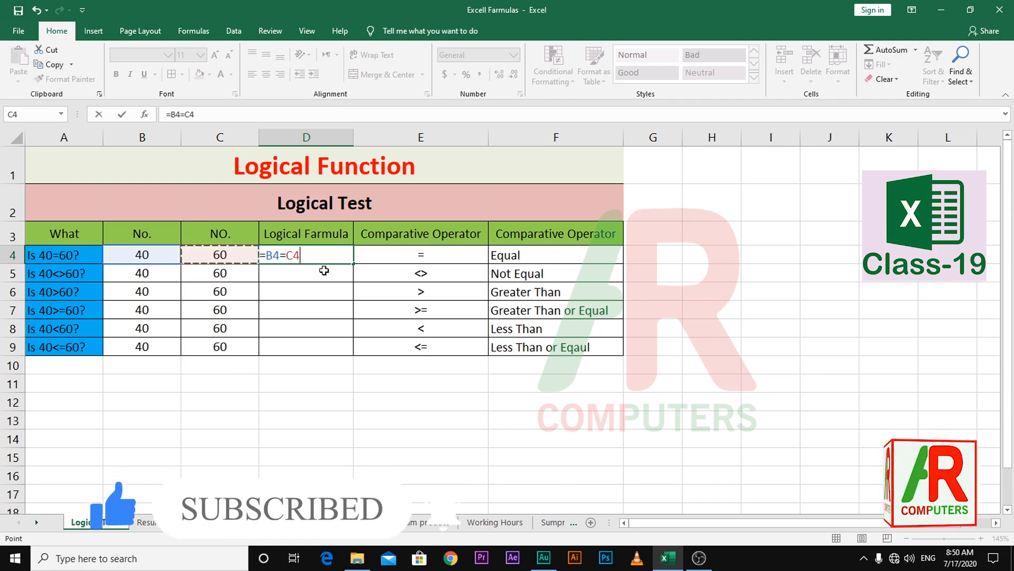
pyautogui.press('Return')
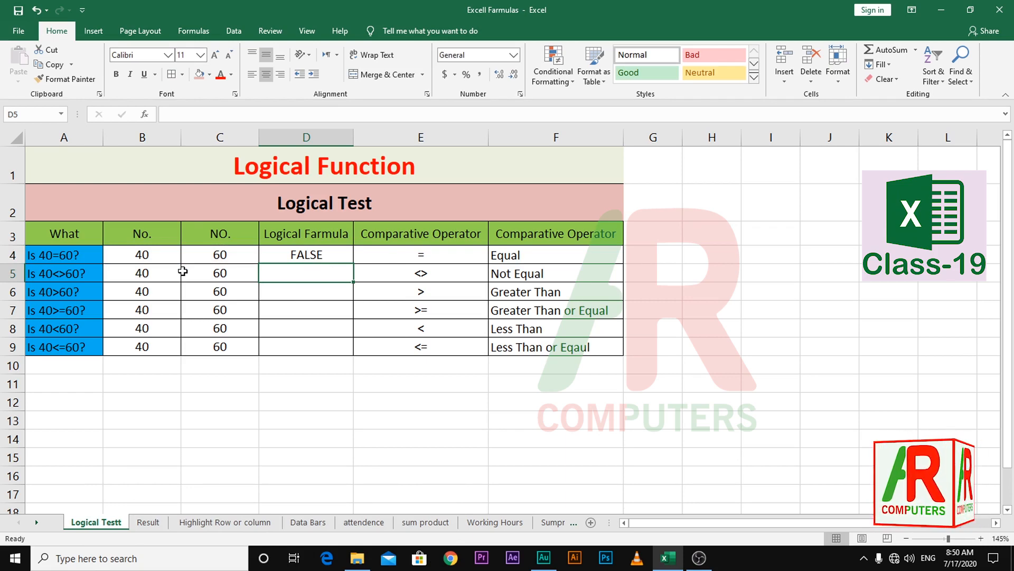
# Enter the formula =B5<>C5 in cell D5 to test whether the two numbers are not equal.
pyautogui.write('=')
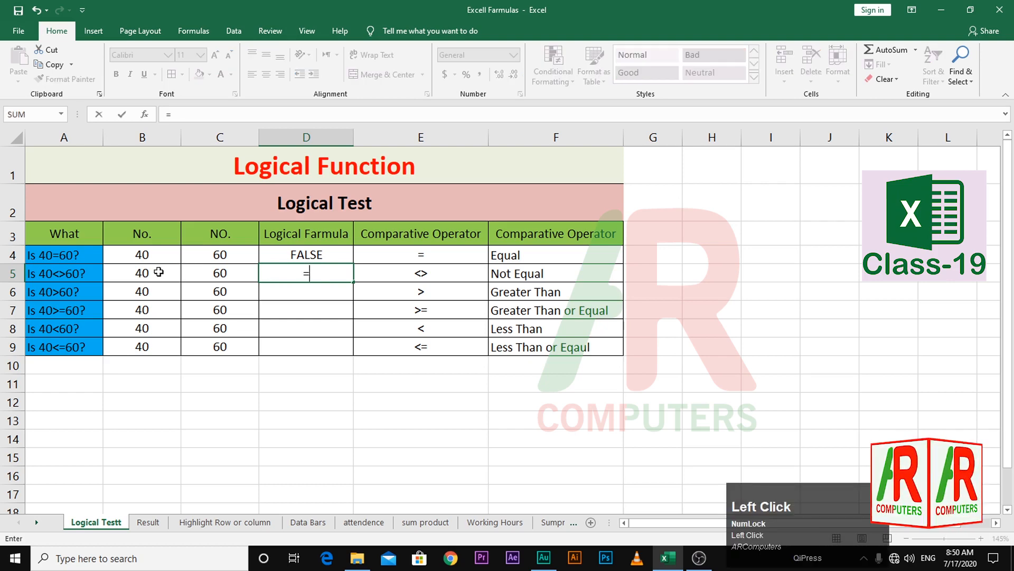
pyautogui.click(158, 272)
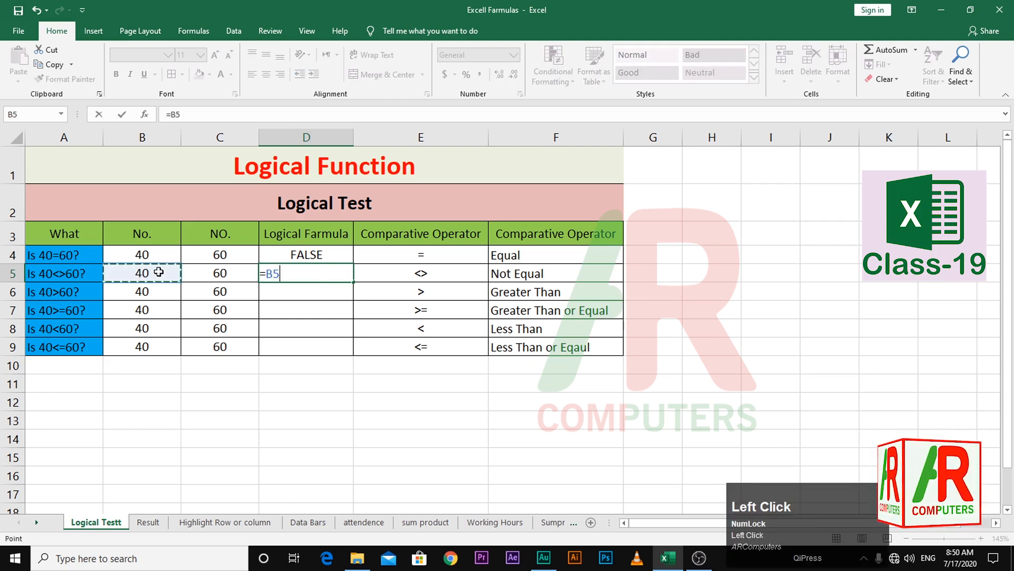
pyautogui.press('shift')
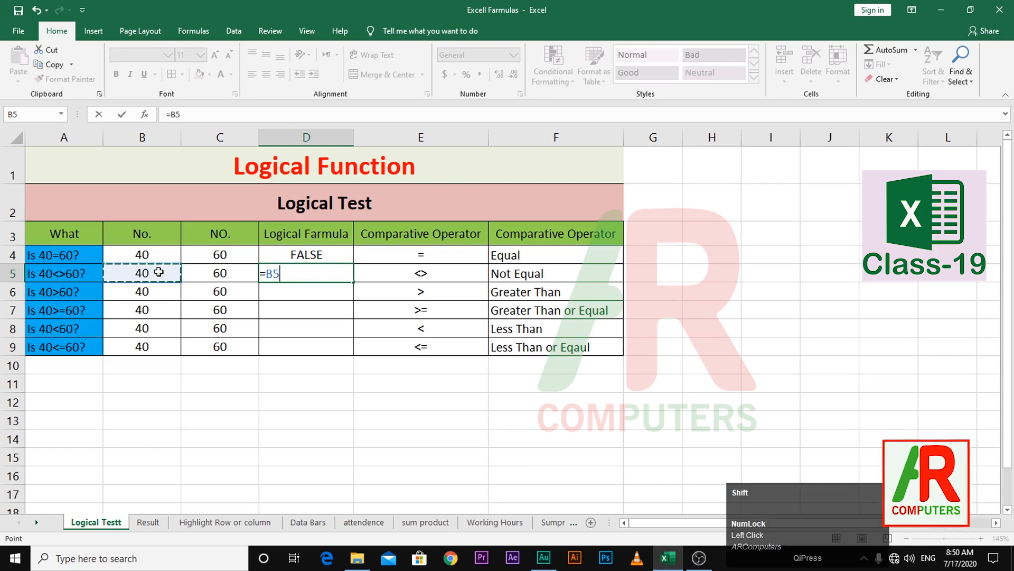
pyautogui.write('<>')
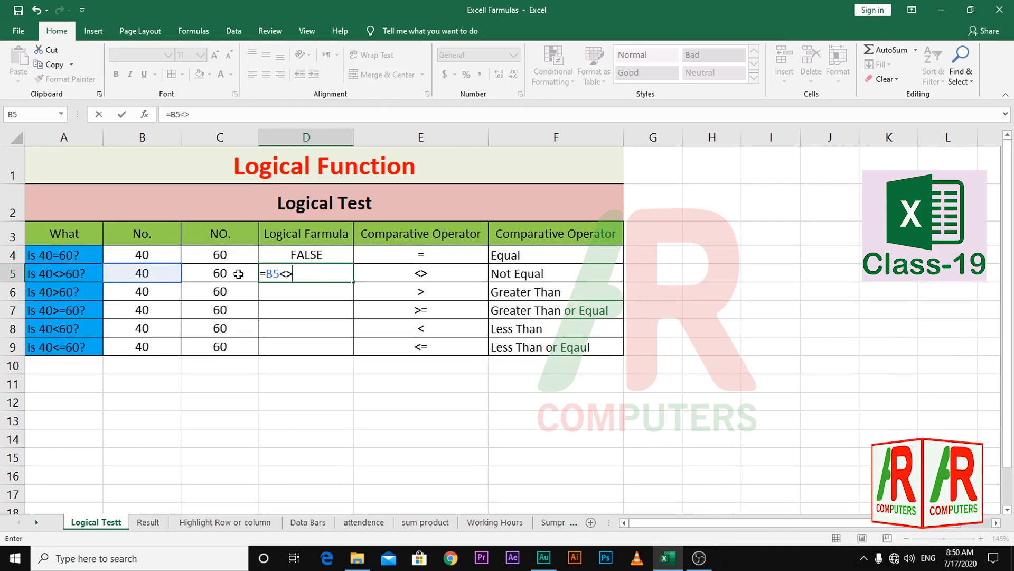
pyautogui.click(219, 275)
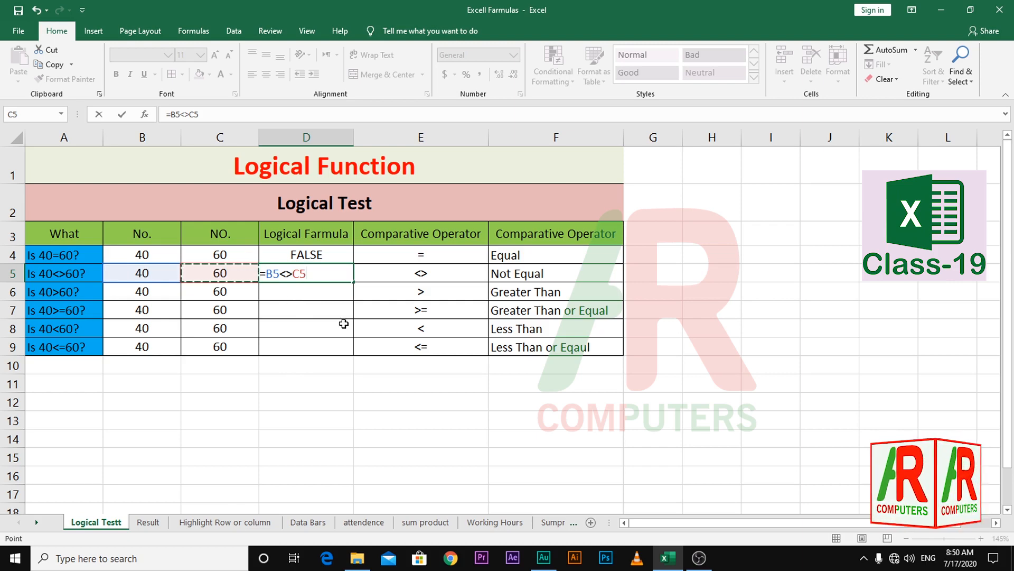
pyautogui.press('Return')
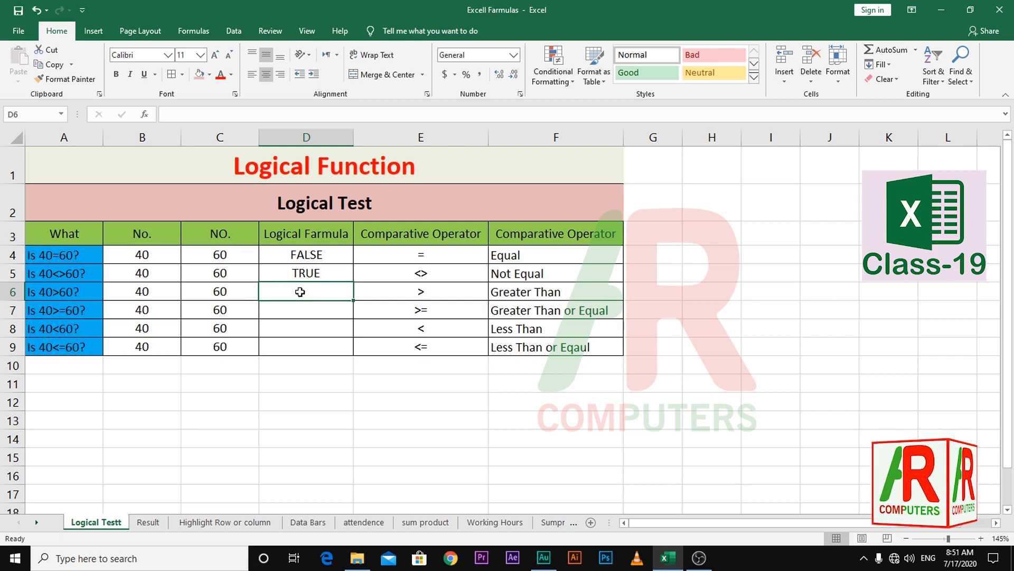
# Enter the formula =B6>C6 in cell D6 to test whether the first number is greater than the second.
pyautogui.write('=')
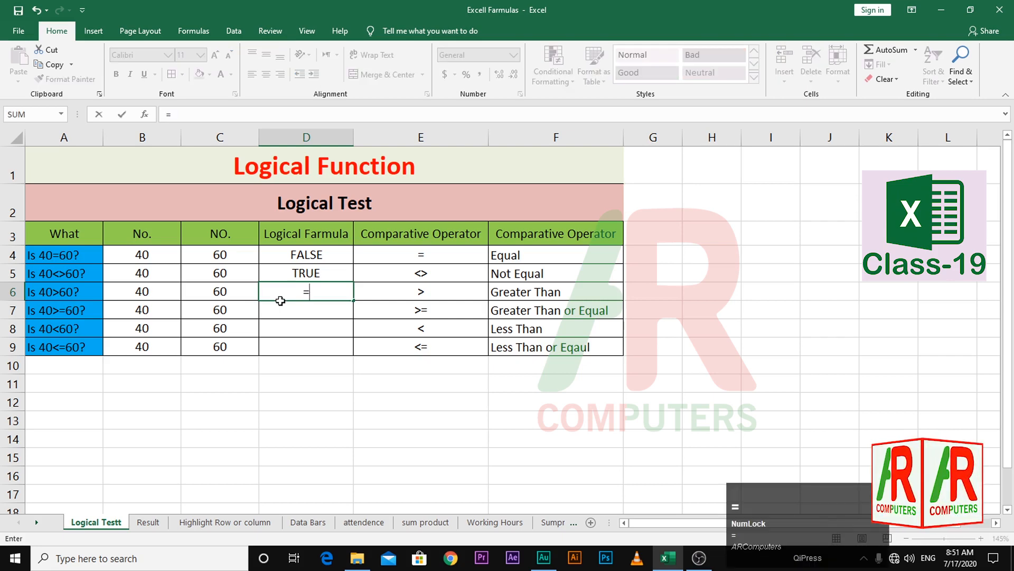
pyautogui.click(154, 292)
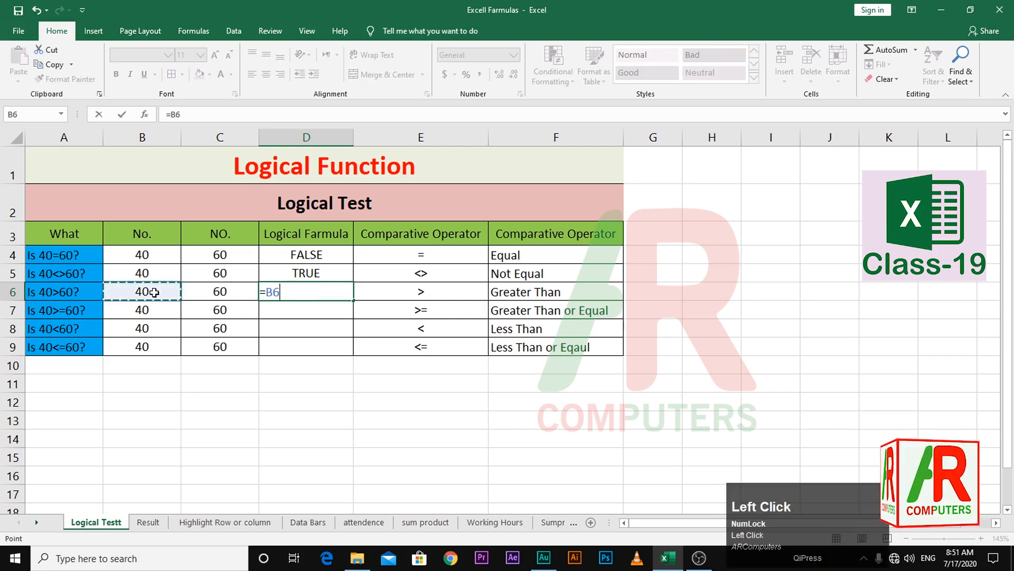
pyautogui.write('>')
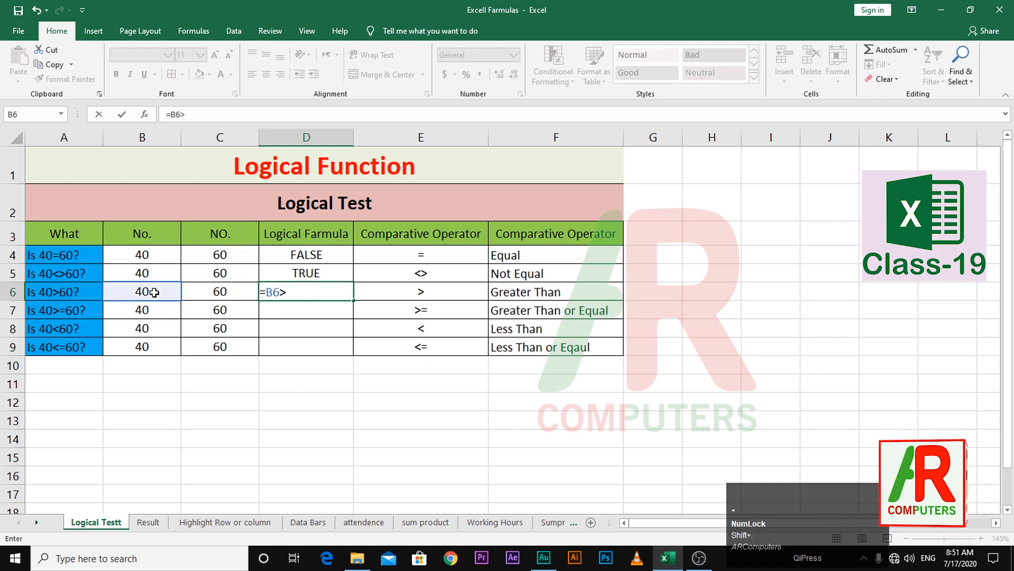
pyautogui.click(219, 295)
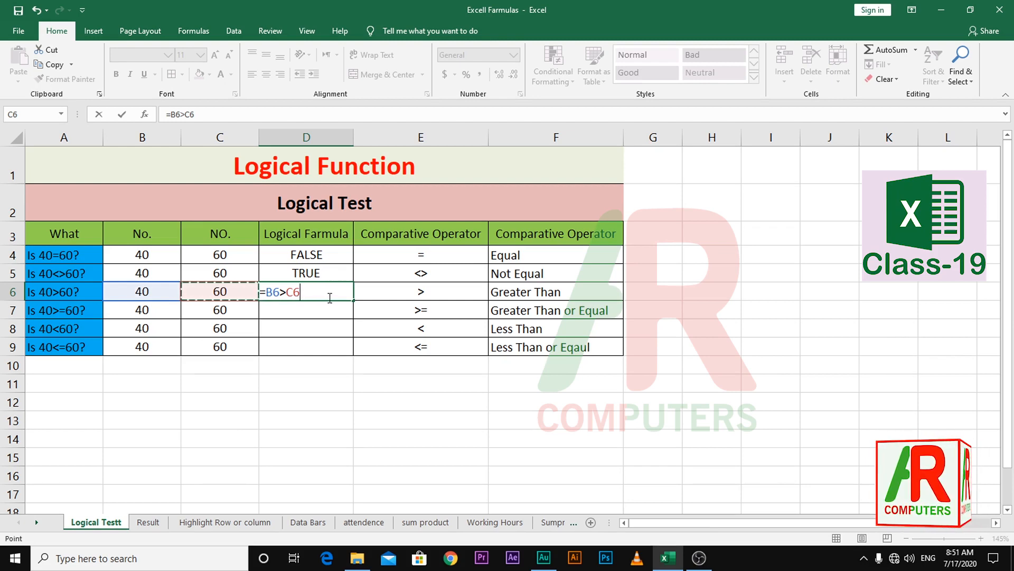
pyautogui.press('Return')
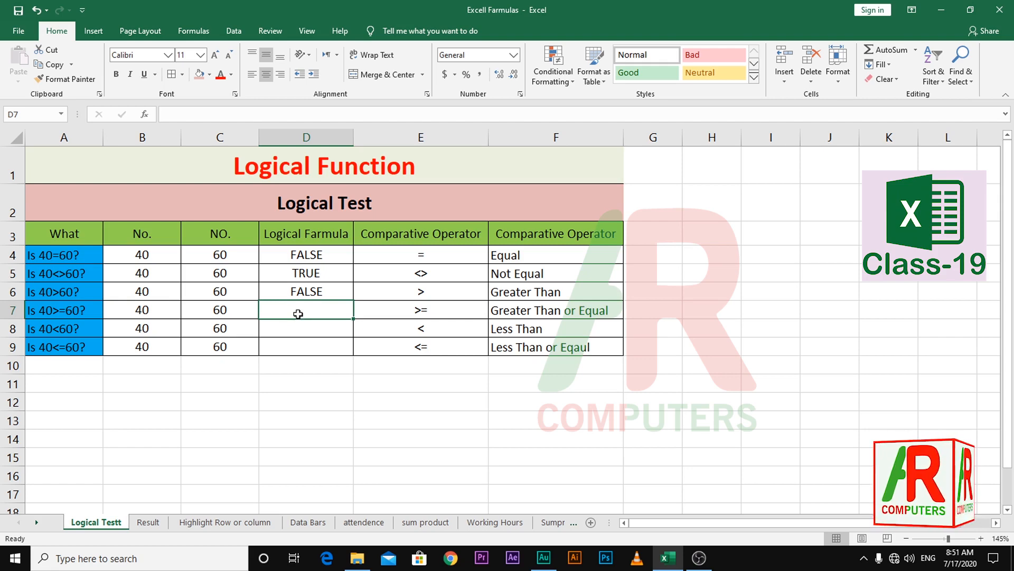
# Enter the formula =B7>=C7 in cell D7 to test whether the first number is greater than or equal to the second.
pyautogui.write('=')
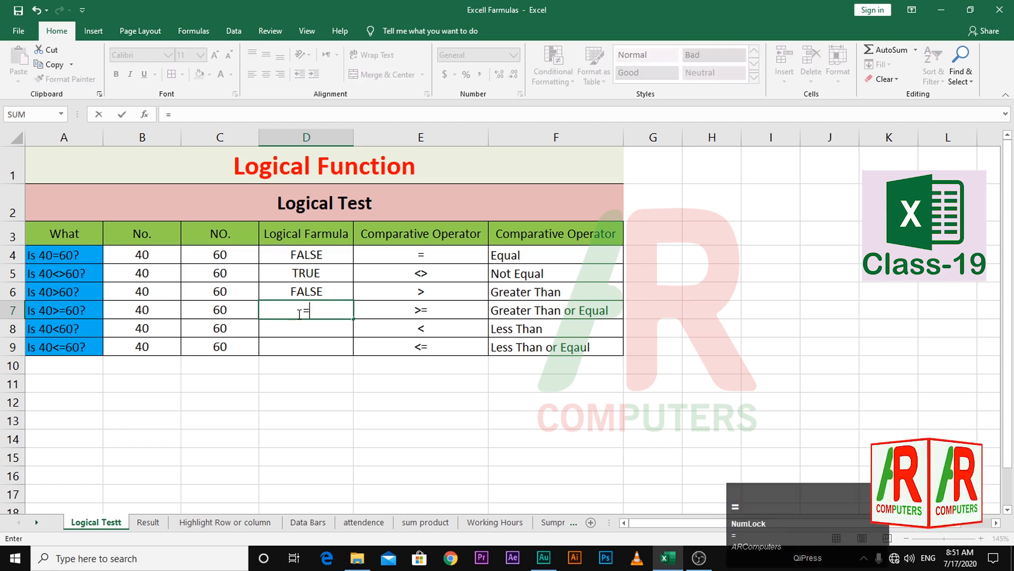
pyautogui.click(151, 314)
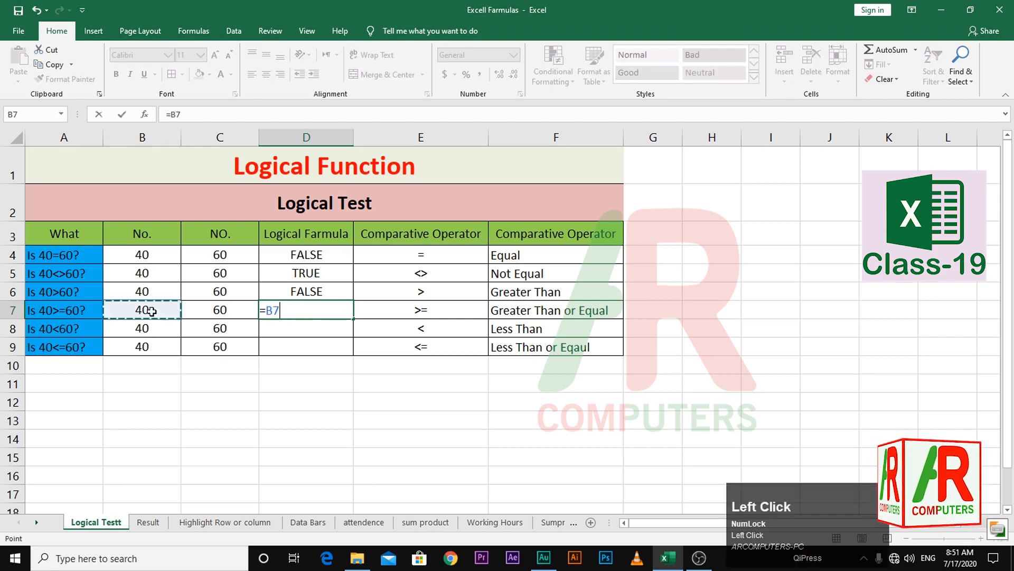
pyautogui.write('>')
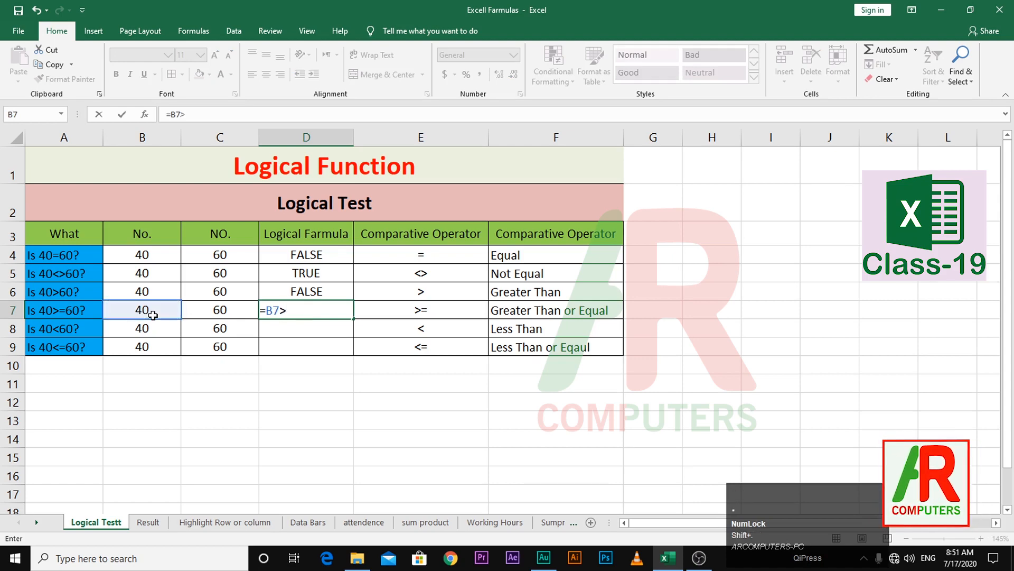
pyautogui.write('=')
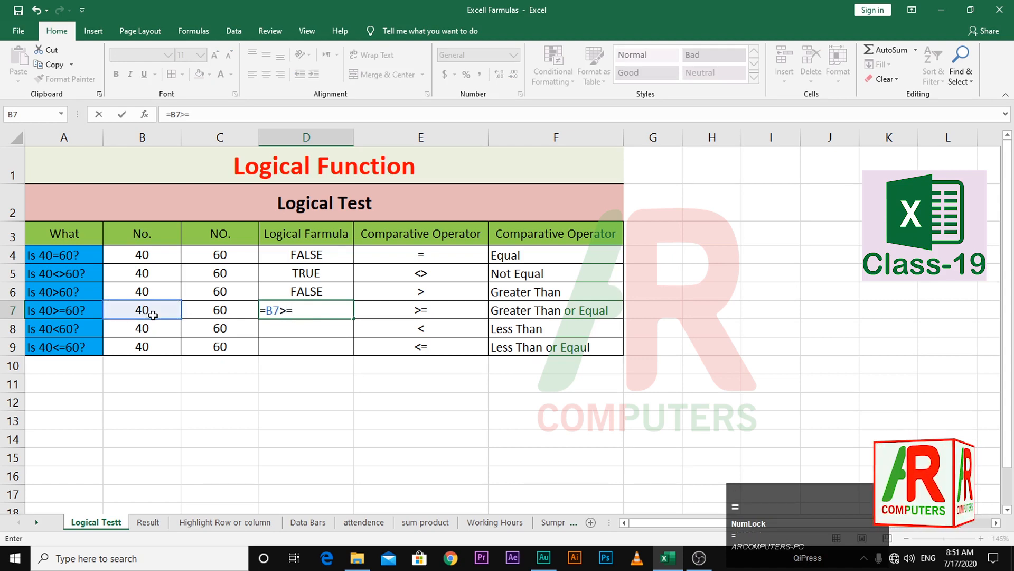
pyautogui.click(234, 310)
pyautogui.press('Return')
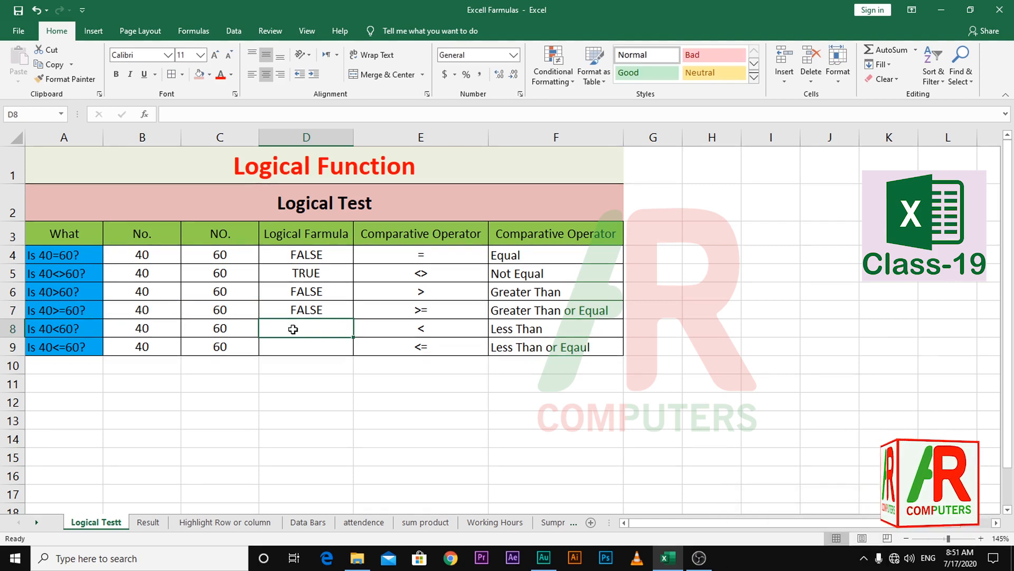
# Enter the formula =B8<C8 in cell D8 to test whether the first number is less than the second.
pyautogui.write('=')
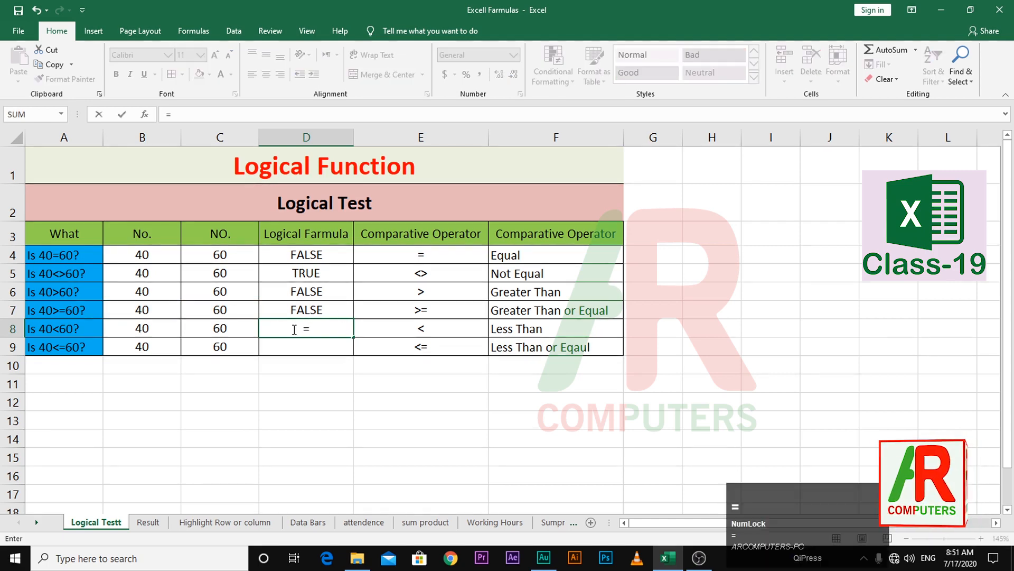
pyautogui.click(165, 331)
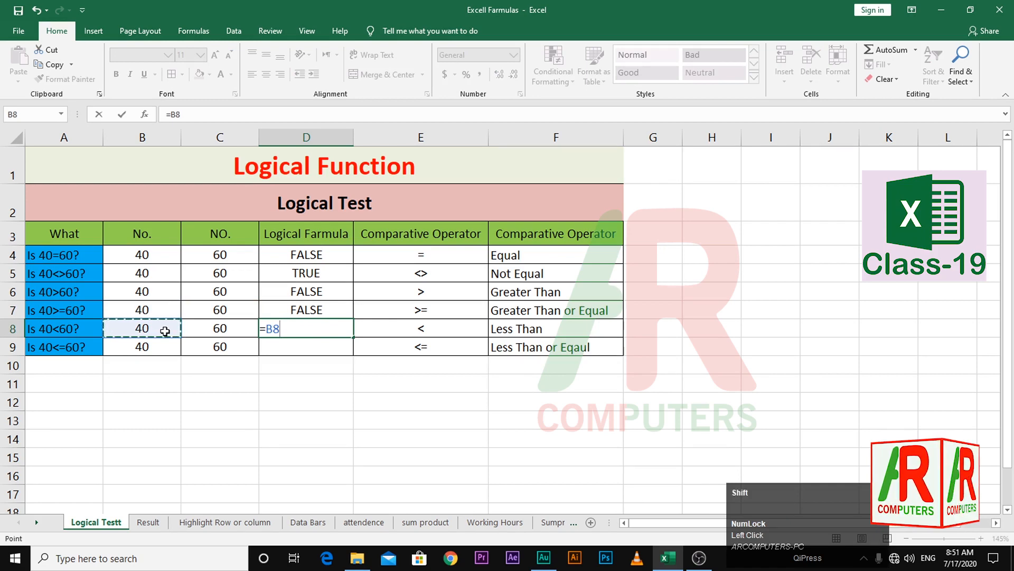
pyautogui.write('<')
pyautogui.click(229, 332)
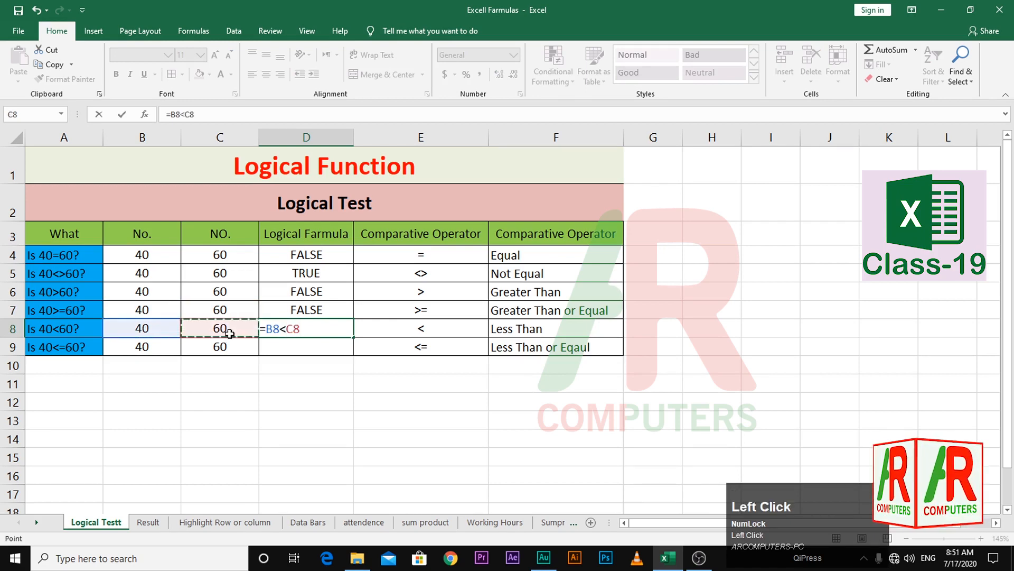
pyautogui.press('Return')
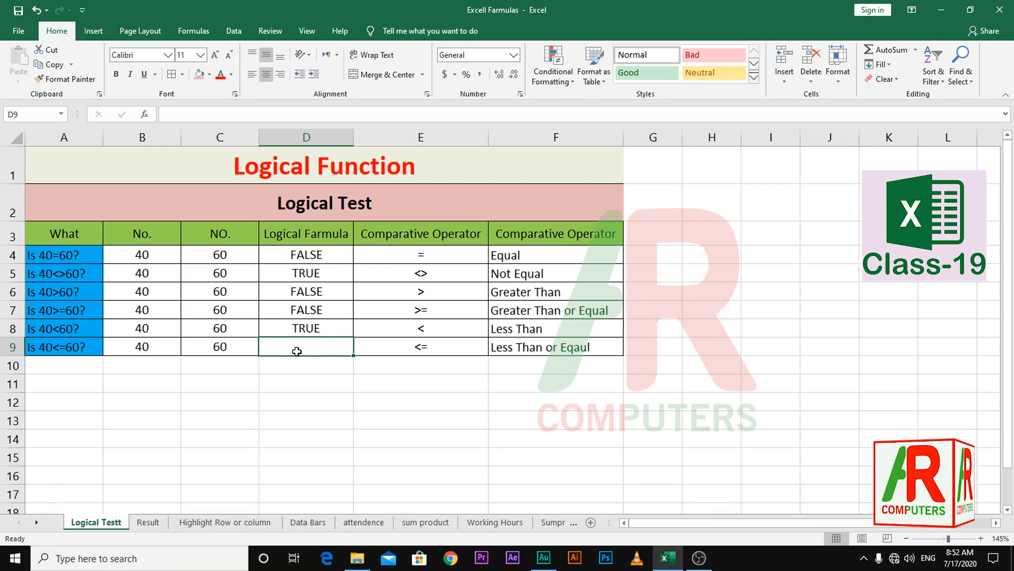
# Enter the formula =B9<=C9 in cell D9 to test whether the first number is less than or equal to the second.
pyautogui.write('=')
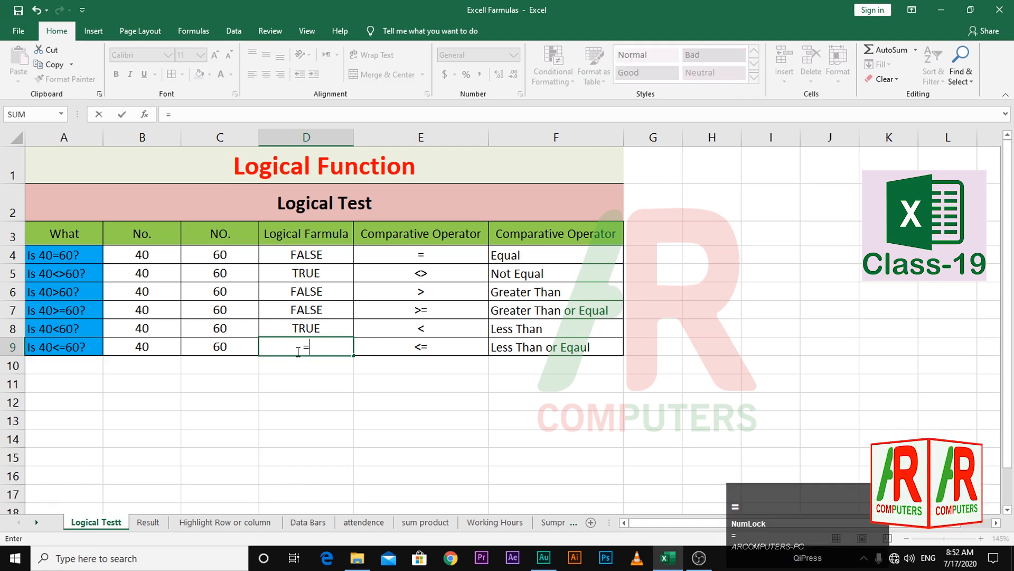
pyautogui.click(155, 347)
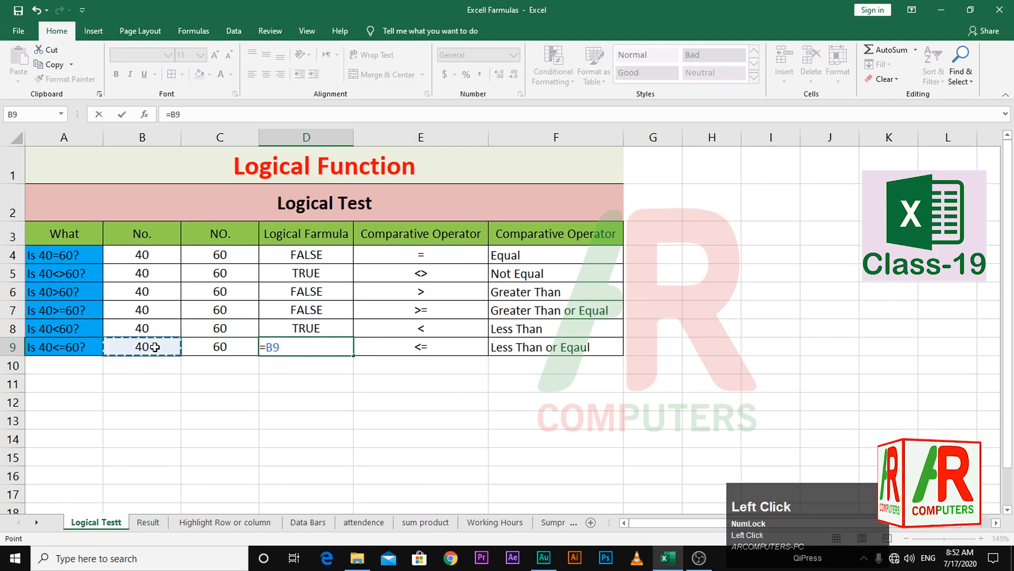
pyautogui.write('<=')
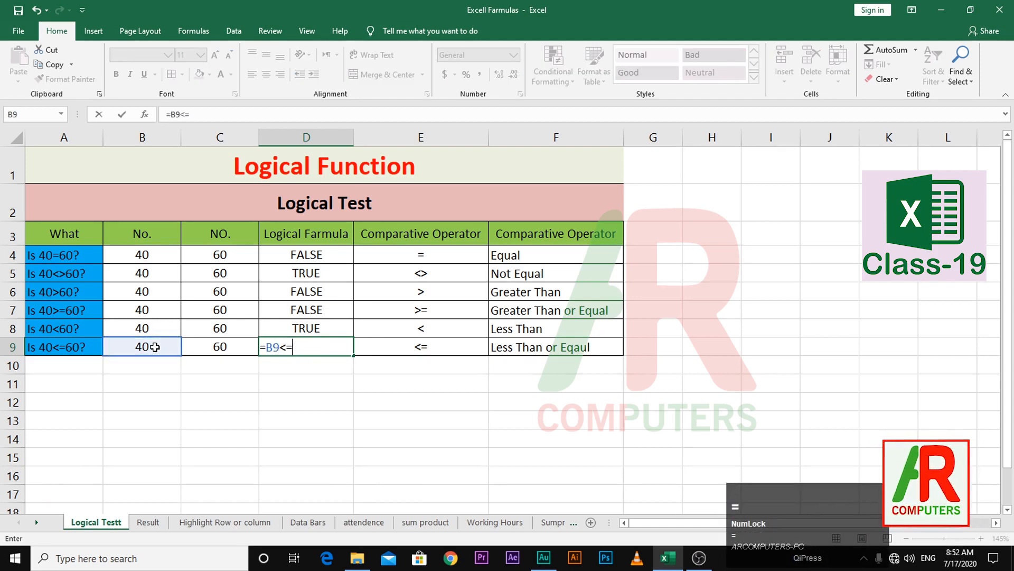
pyautogui.click(221, 347)
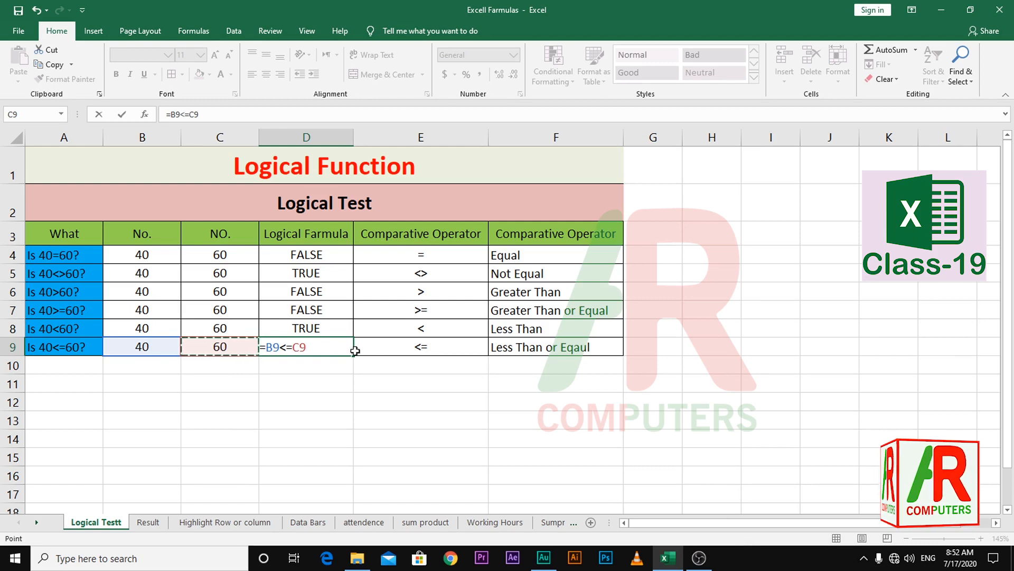
pyautogui.press('Return')
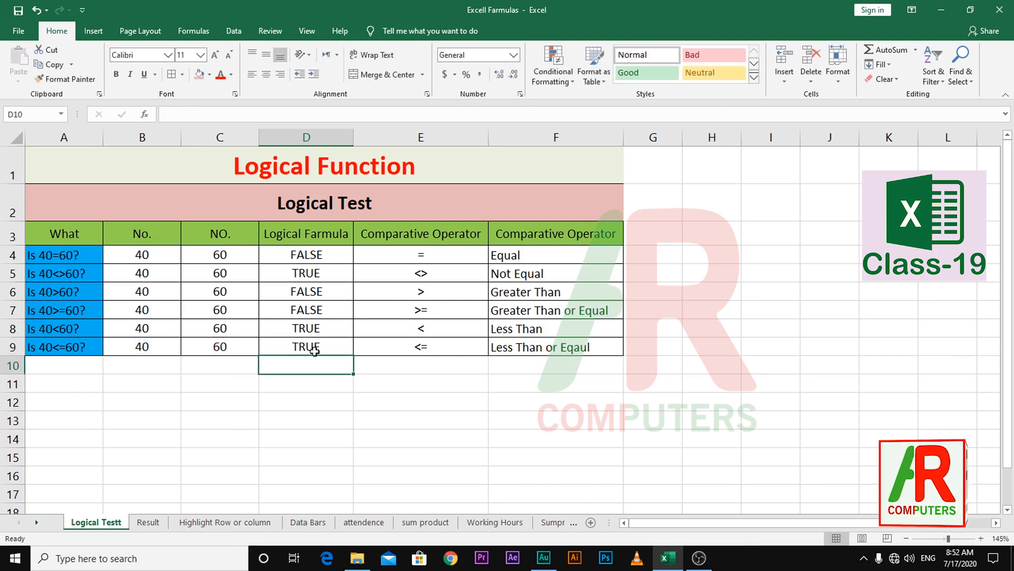